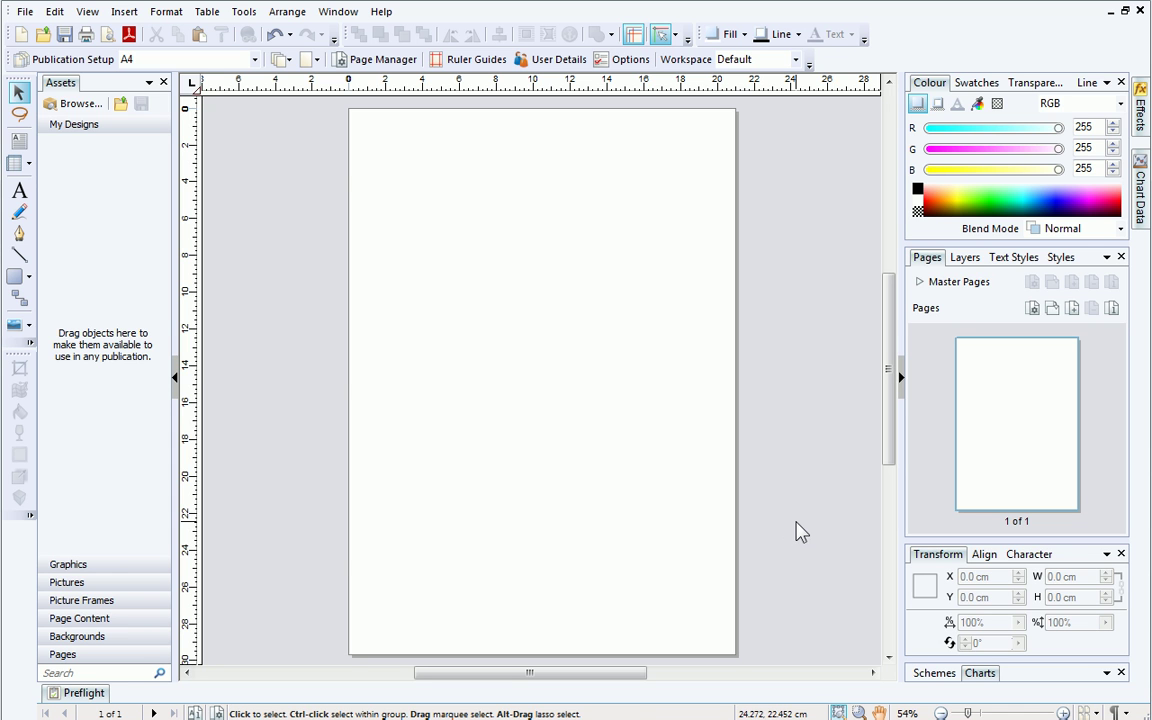
Draw a text frame near the page centre, fill it with placeholder Latin text, and nudge it into place
{"action": "right_click", "coordinate": [192, 90]}
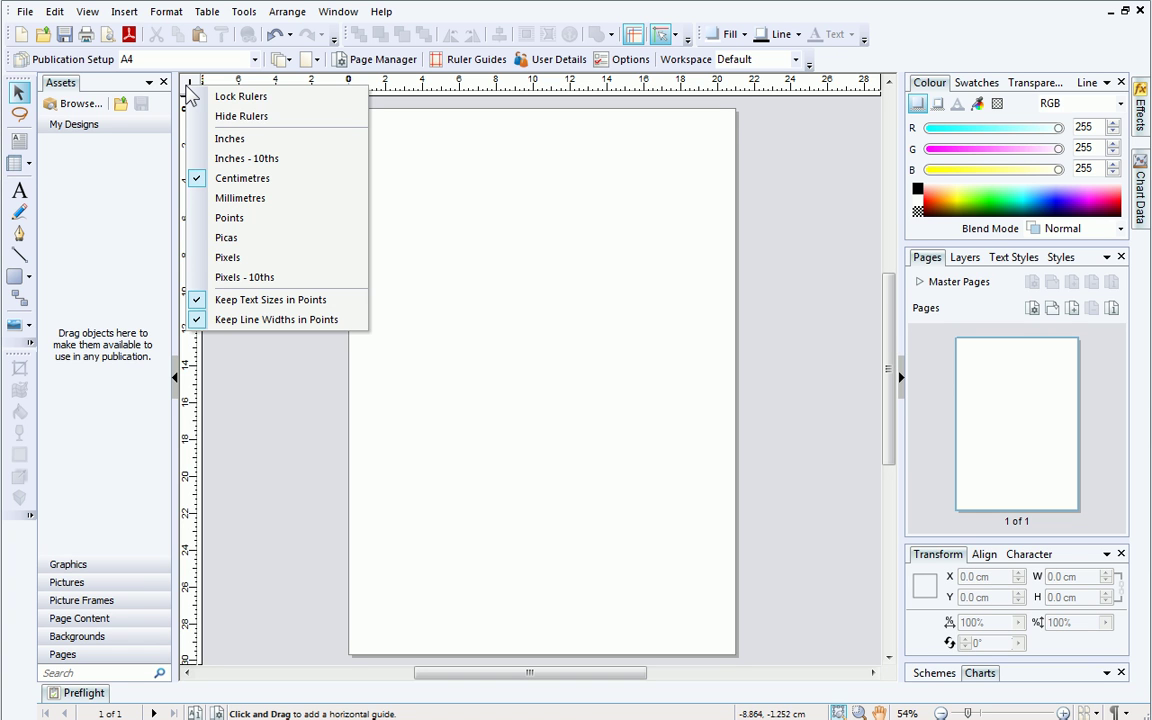
{"action": "left_click", "coordinate": [521, 217]}
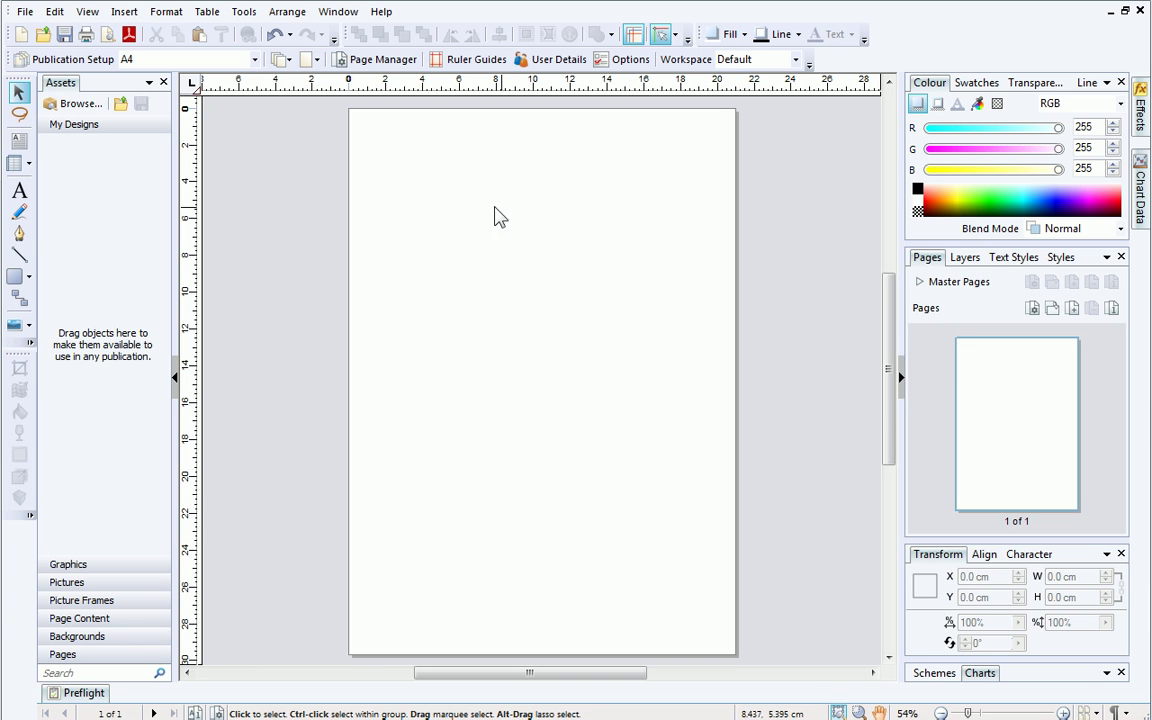
{"action": "left_click", "coordinate": [22, 142]}
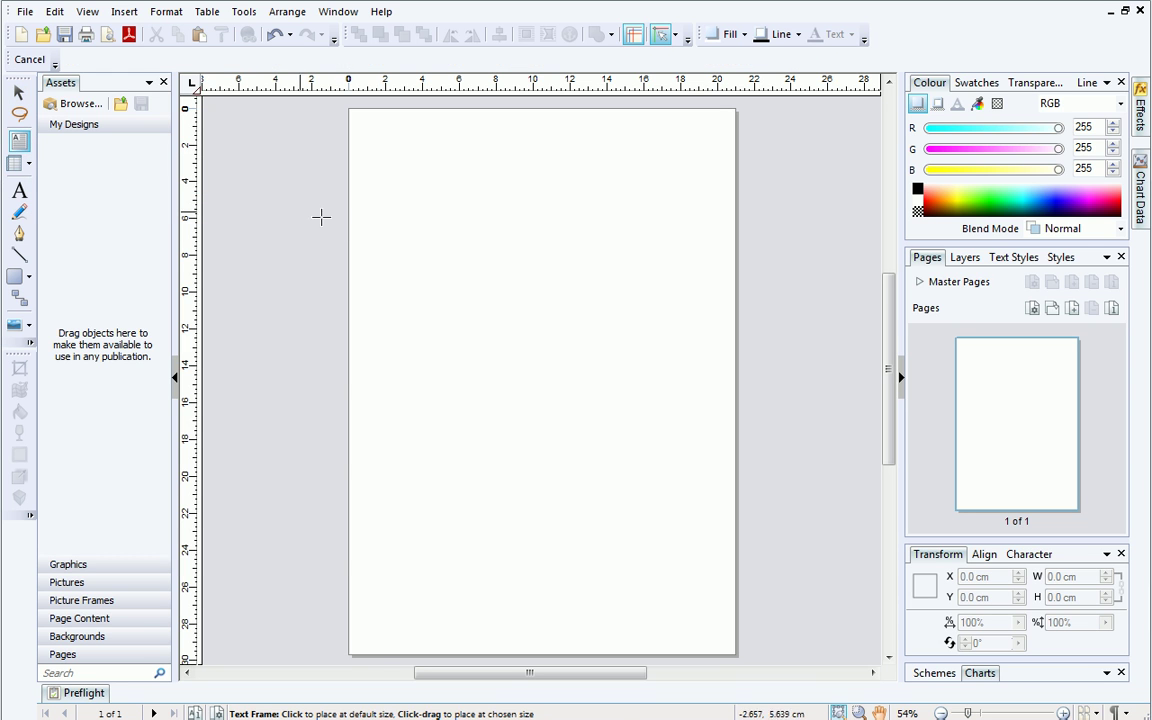
{"action": "left_click_drag", "start_coordinate": [443, 247], "coordinate": [638, 475]}
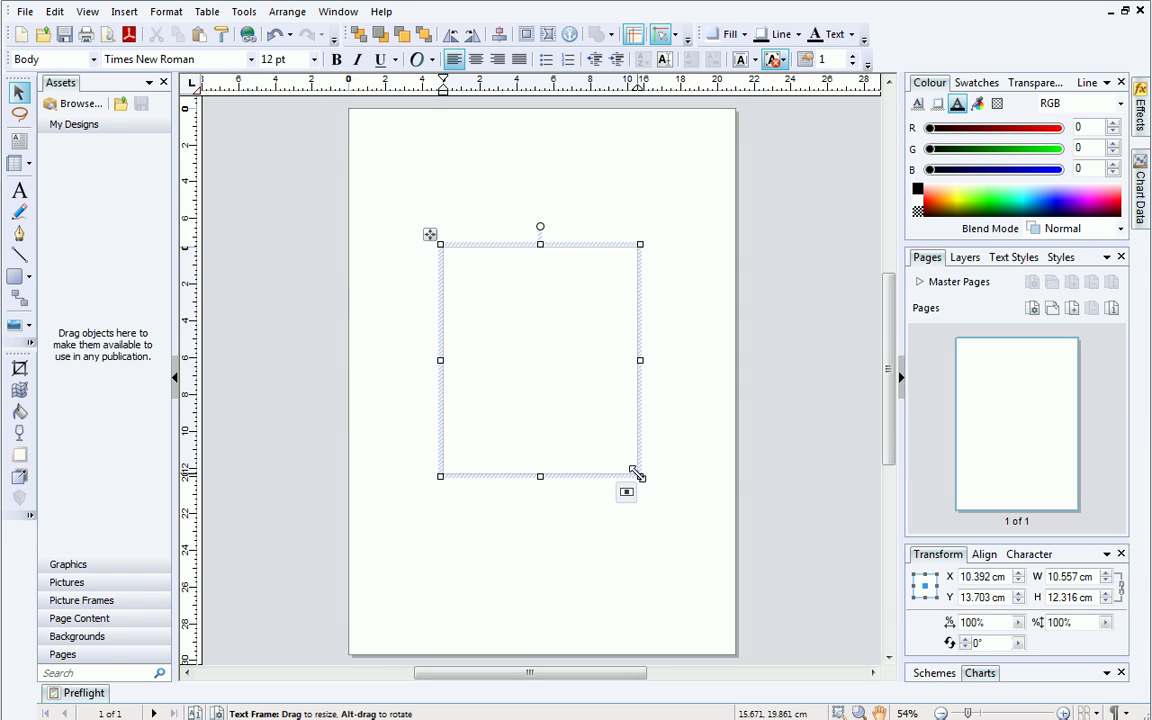
{"action": "key", "text": "alt+i"}
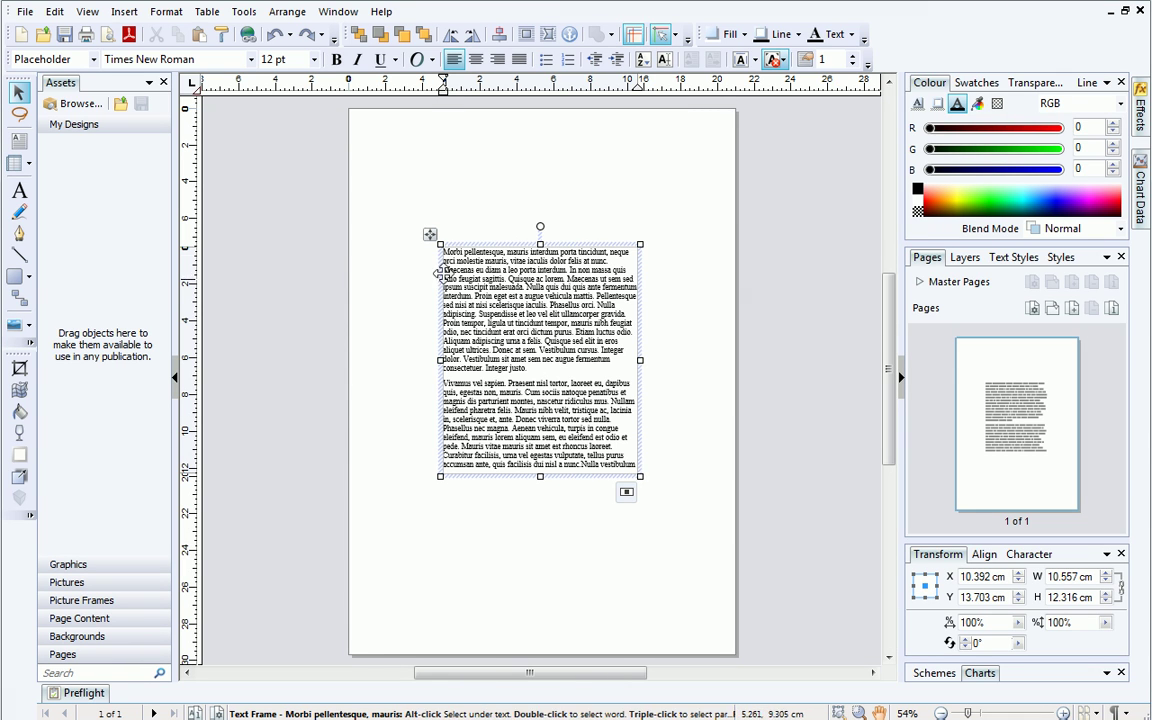
{"action": "mouse_move", "coordinate": [430, 234]}
{"action": "left_mouse_down"}
{"action": "mouse_move", "coordinate": [246, 220]}
{"action": "mouse_move", "coordinate": [587, 215]}
{"action": "mouse_move", "coordinate": [589, 399]}
{"action": "mouse_move", "coordinate": [589, 177]}
{"action": "mouse_move", "coordinate": [514, 172]}
{"action": "mouse_move", "coordinate": [350, 195]}
{"action": "mouse_move", "coordinate": [305, 328]}
{"action": "mouse_move", "coordinate": [432, 375]}
{"action": "mouse_move", "coordinate": [460, 239]}
{"action": "mouse_move", "coordinate": [435, 237]}
{"action": "left_mouse_up"}
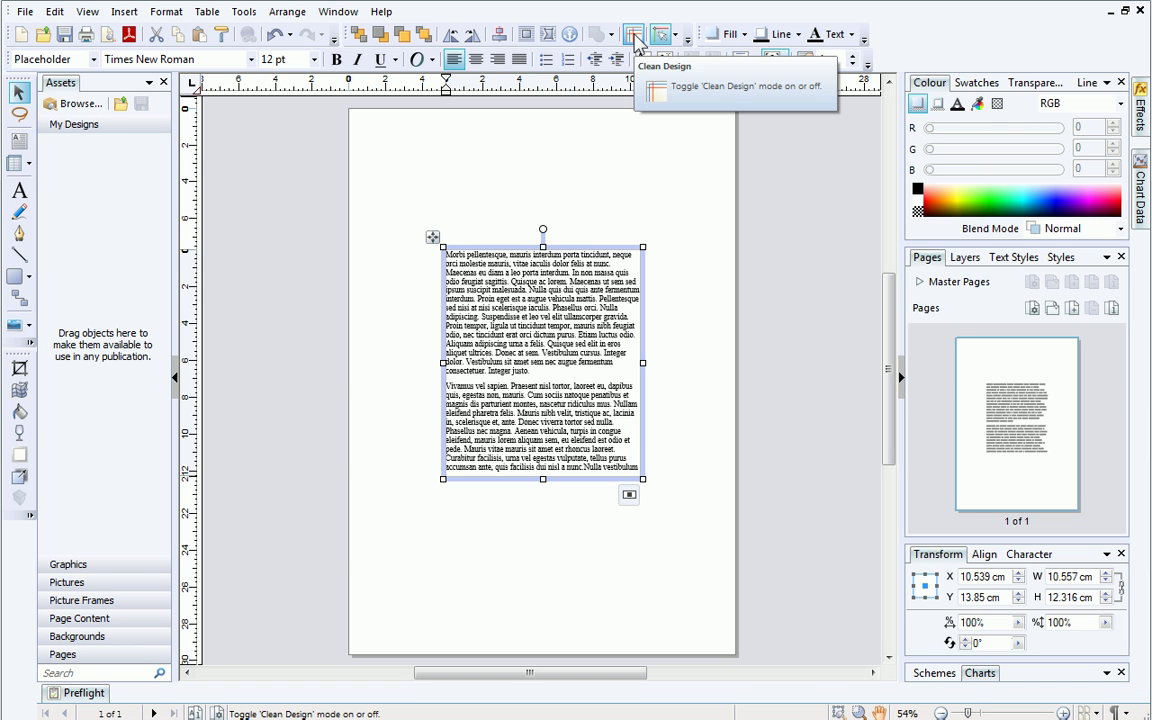
Pull a vertical ruler guide toward the page centre, then undo and redo its placement
{"action": "left_click", "coordinate": [645, 165]}
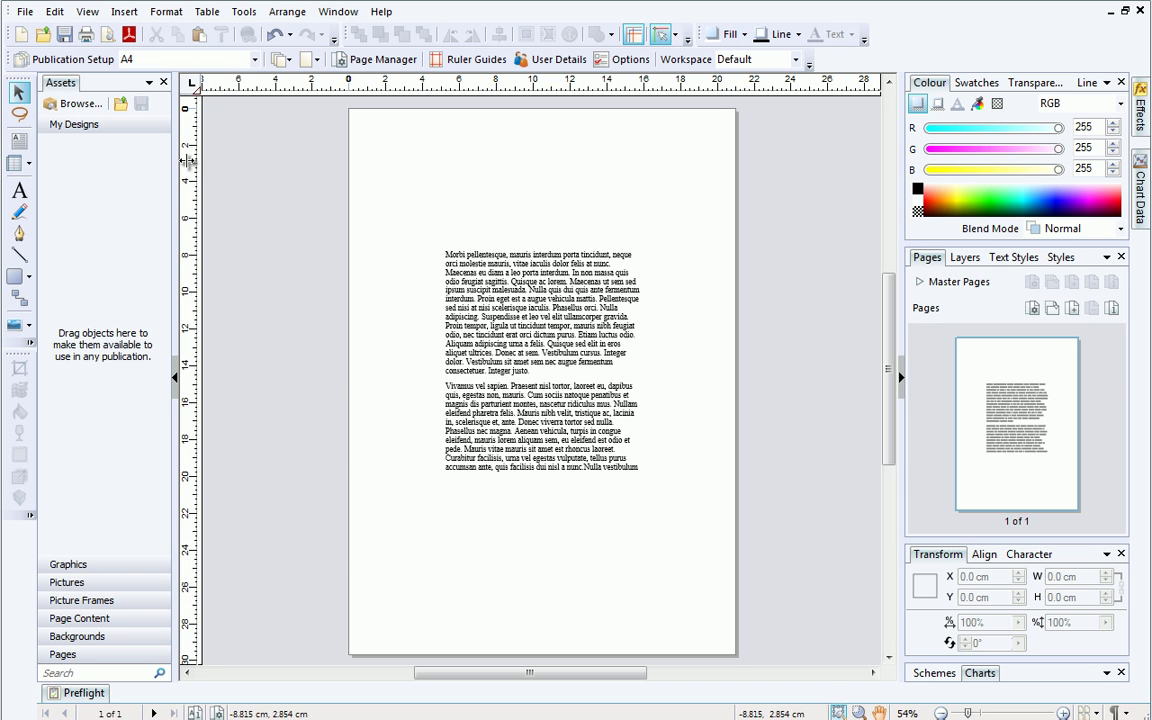
{"action": "left_click_drag", "start_coordinate": [188, 160], "coordinate": [400, 186]}
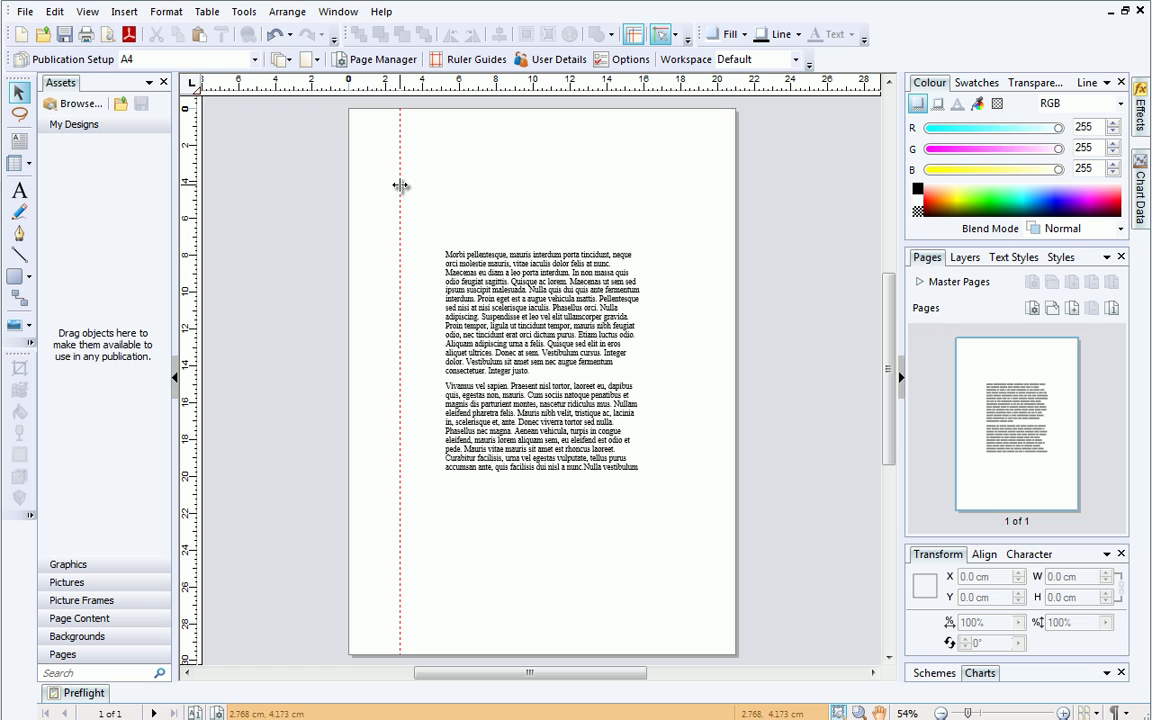
{"action": "left_click_drag", "start_coordinate": [400, 186], "coordinate": [547, 217]}
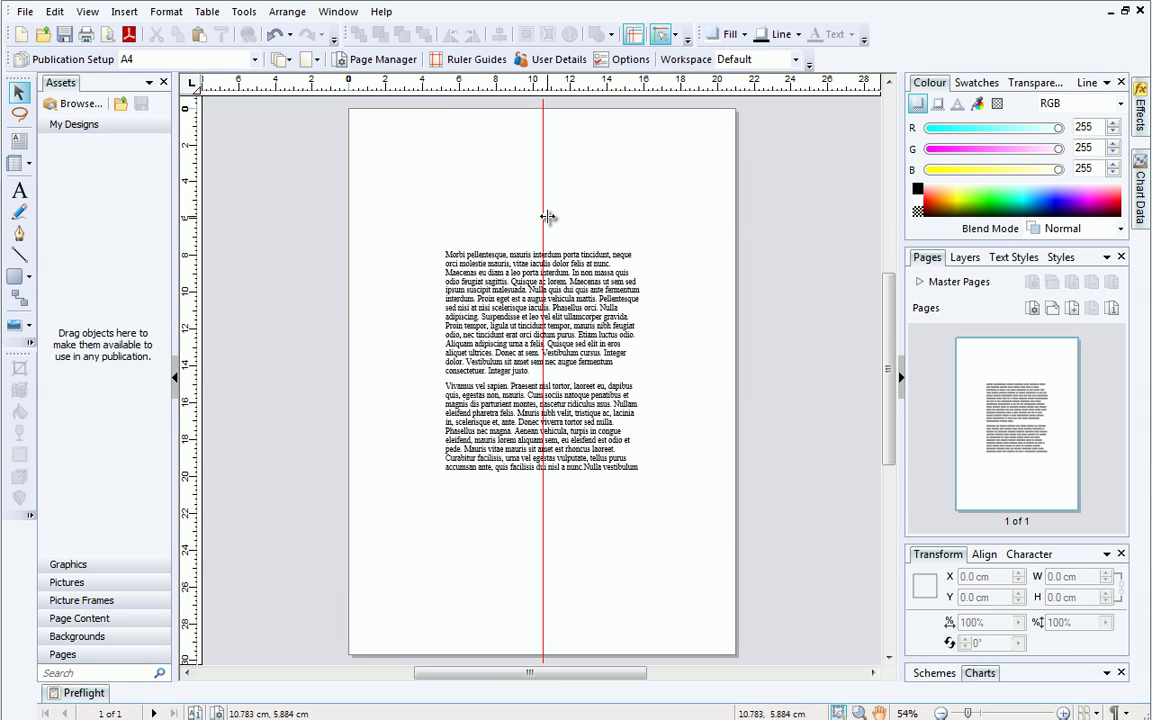
{"action": "key", "text": "ctrl+z"}
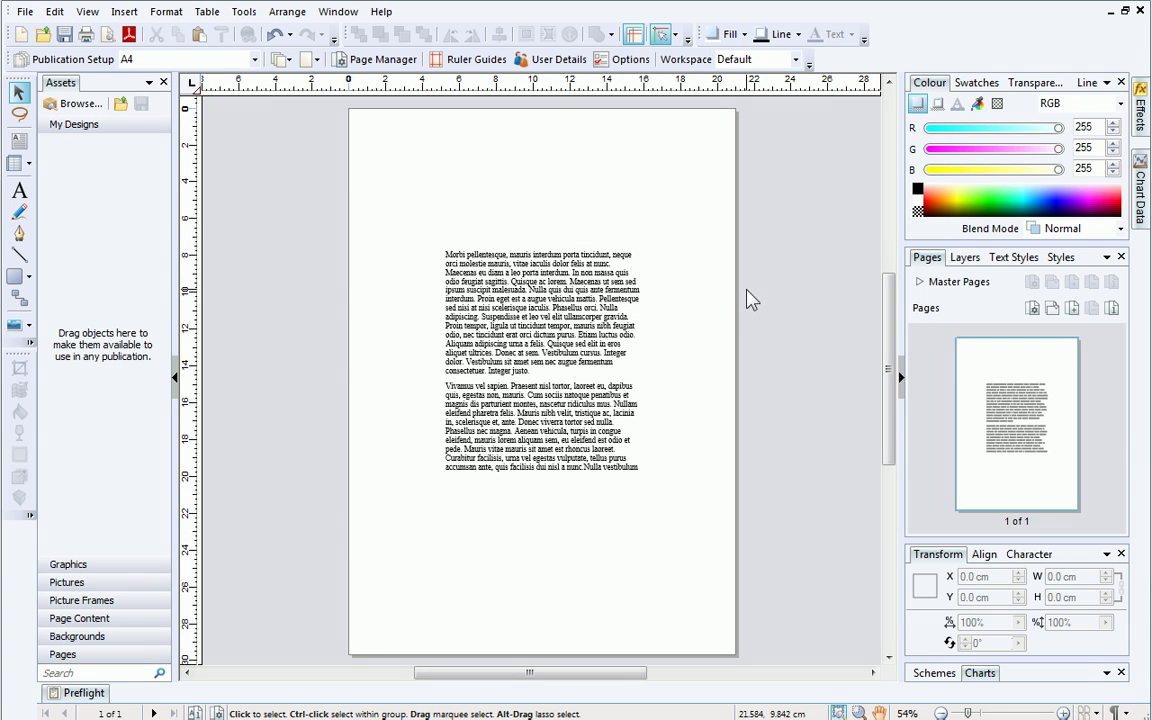
{"action": "key", "text": "ctrl+y"}
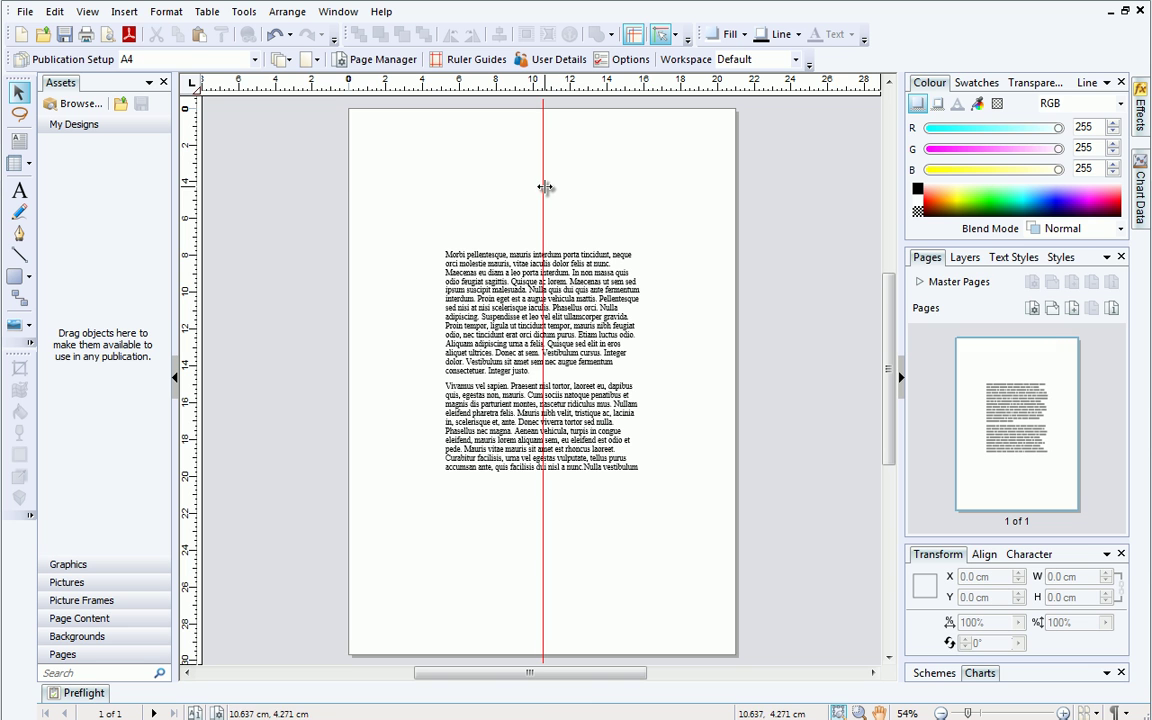
{"action": "key", "text": "ctrl+z"}
Move the text frame slightly up and left to about X 10.2 cm, Y 12.9 cm
{"action": "left_click", "coordinate": [524, 254]}
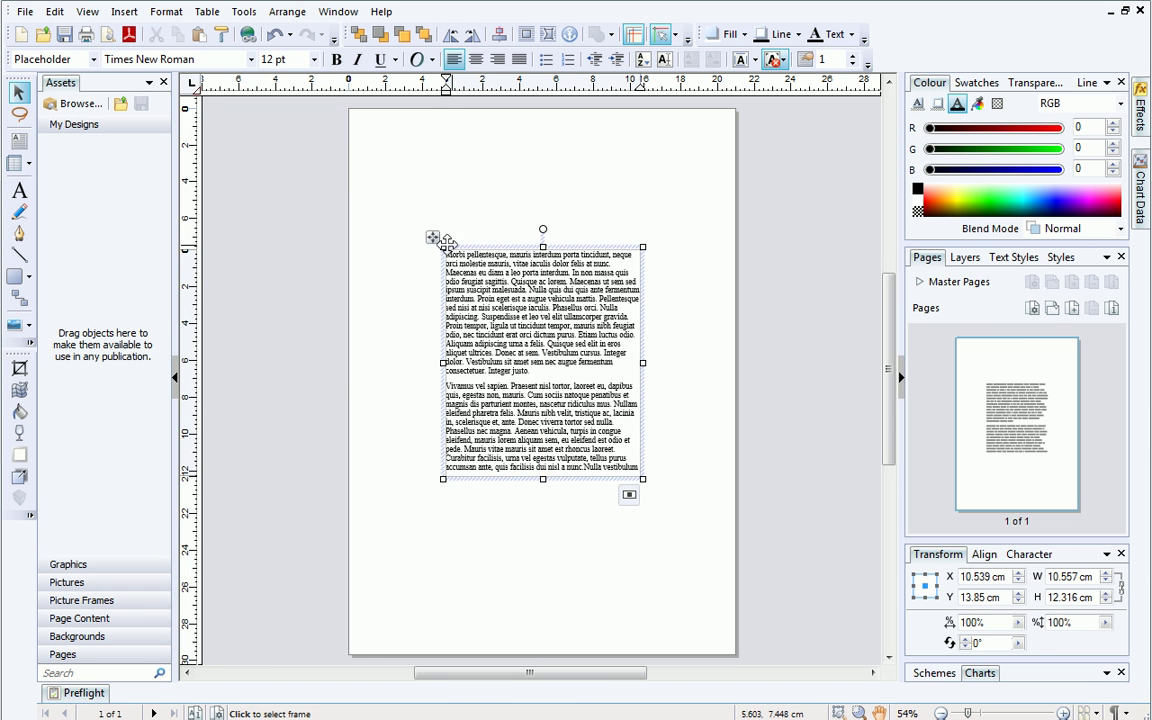
{"action": "mouse_move", "coordinate": [437, 240]}
{"action": "left_mouse_down"}
{"action": "mouse_move", "coordinate": [553, 231]}
{"action": "mouse_move", "coordinate": [428, 225]}
{"action": "left_mouse_up"}
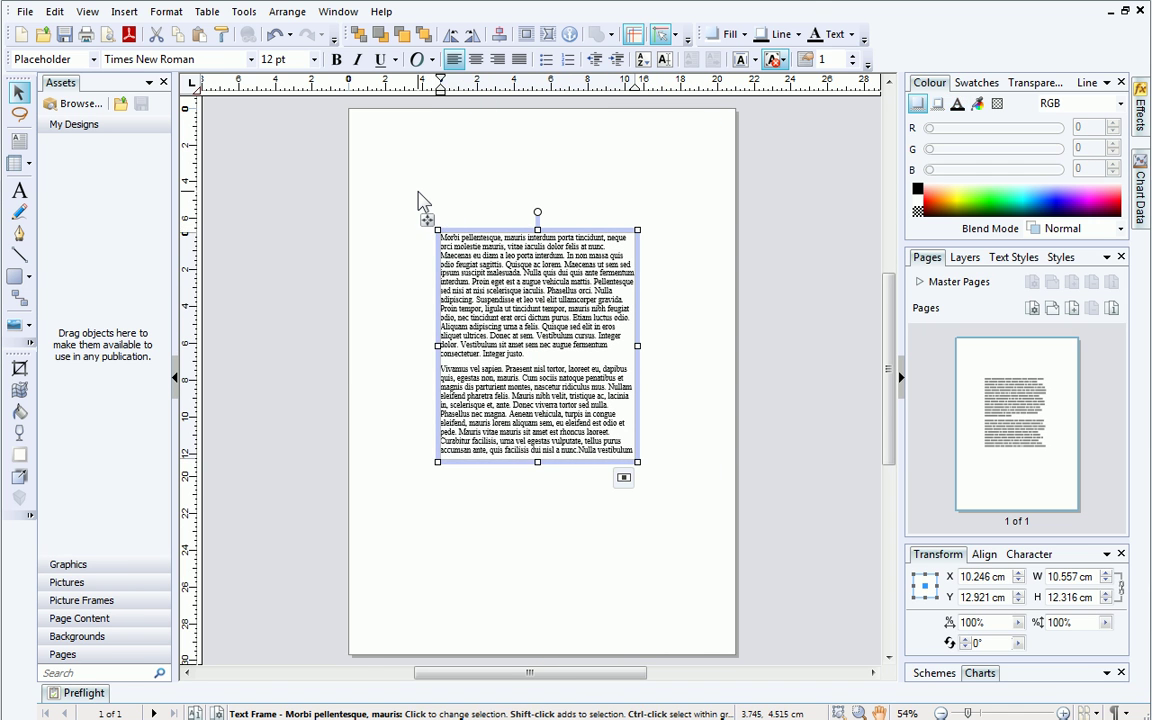
{"action": "left_click", "coordinate": [421, 200]}
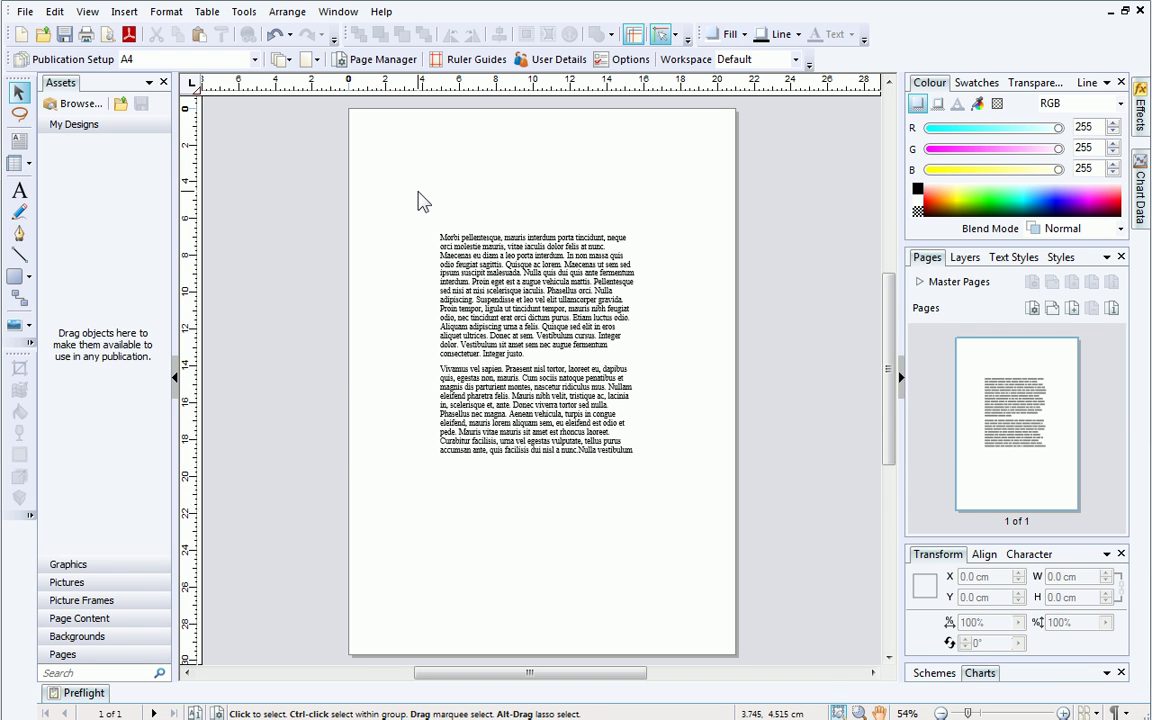
Turn off Clean Design so the blue margins and red vertical guide appear
{"action": "left_click", "coordinate": [636, 36]}
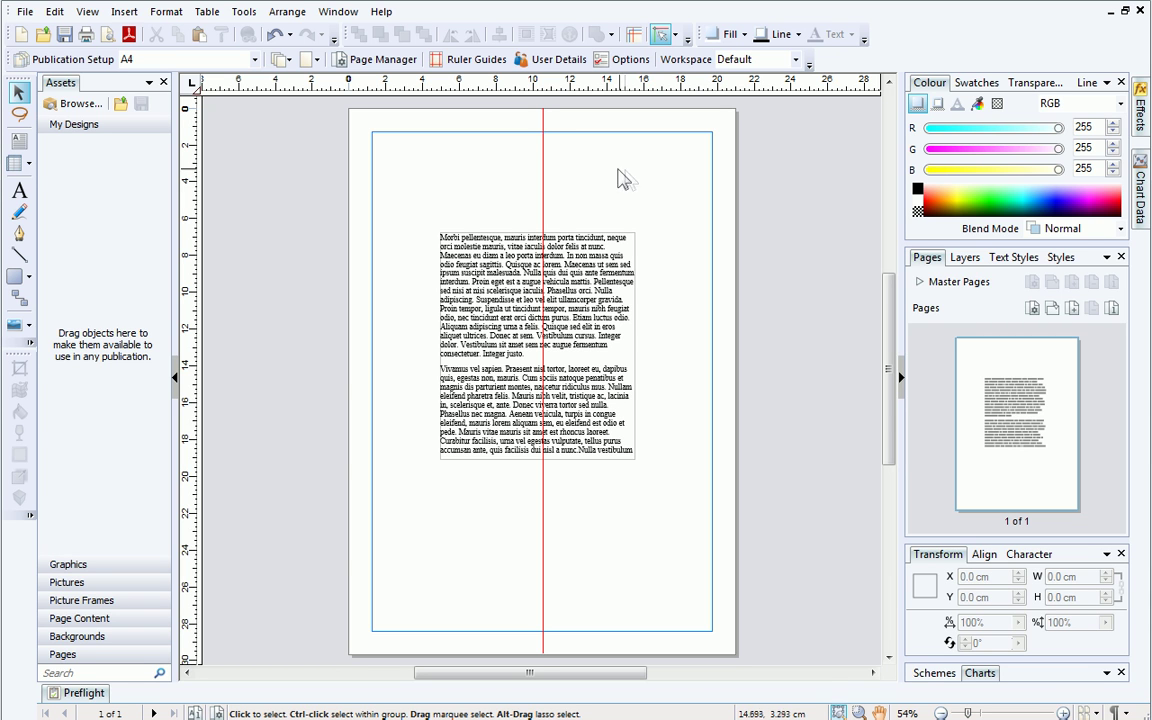
Add a horizontal ruler guide at 11 cm through the Ruler Guides dialog
{"action": "left_click", "coordinate": [477, 60]}
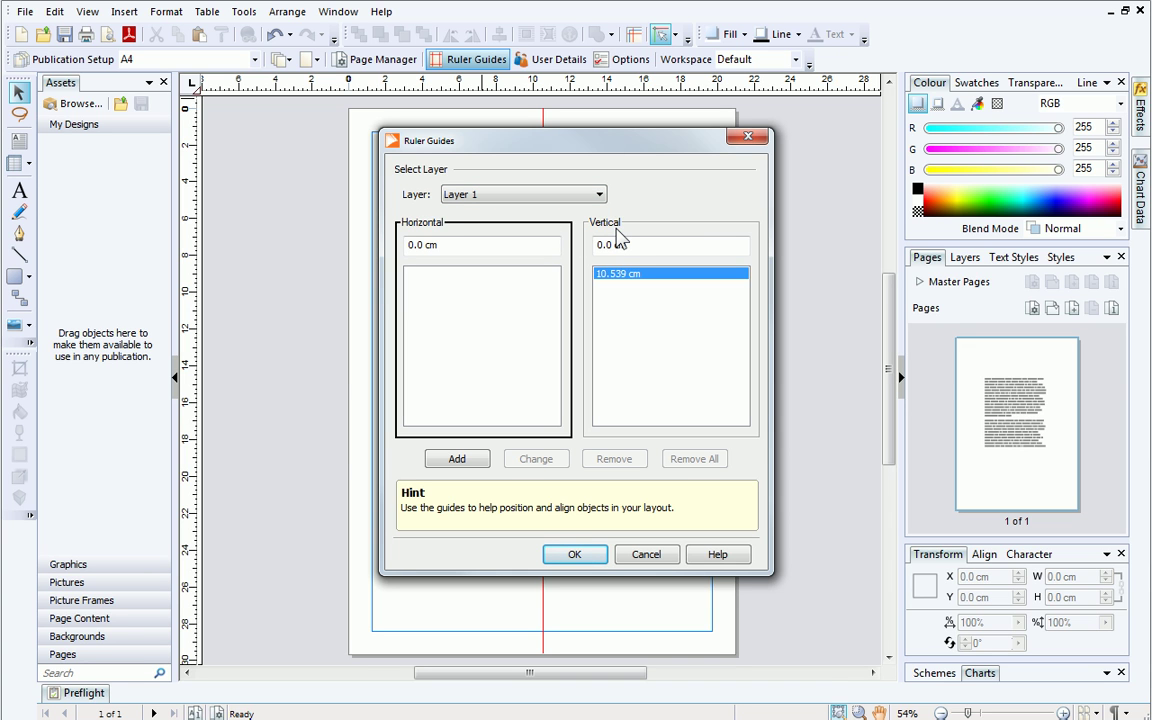
{"action": "left_click_drag", "start_coordinate": [450, 249], "coordinate": [405, 253]}
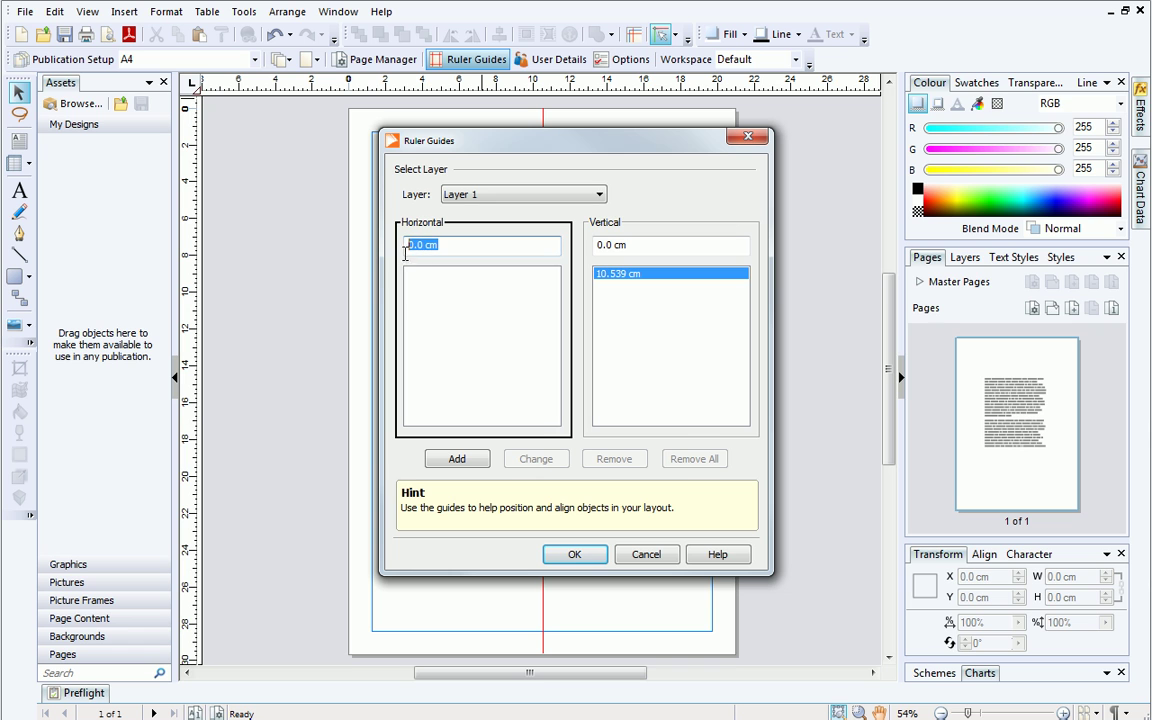
{"action": "type", "text": "11 cm"}
{"action": "left_click", "coordinate": [434, 460]}
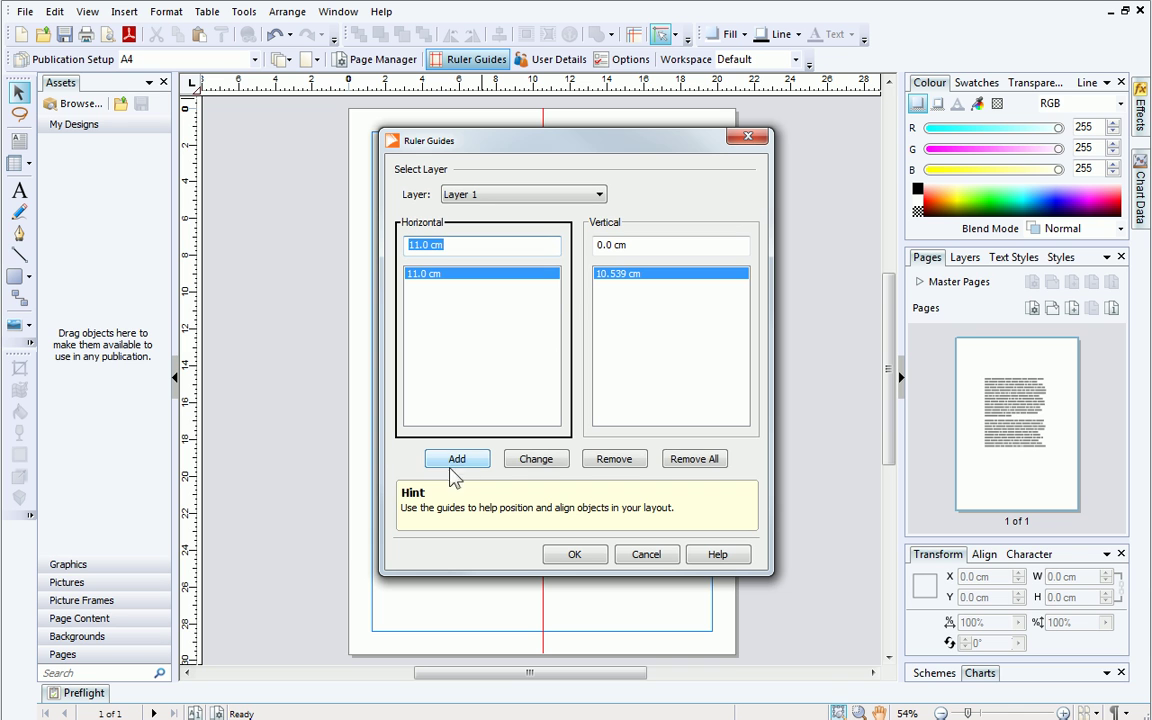
{"action": "left_click", "coordinate": [568, 556]}
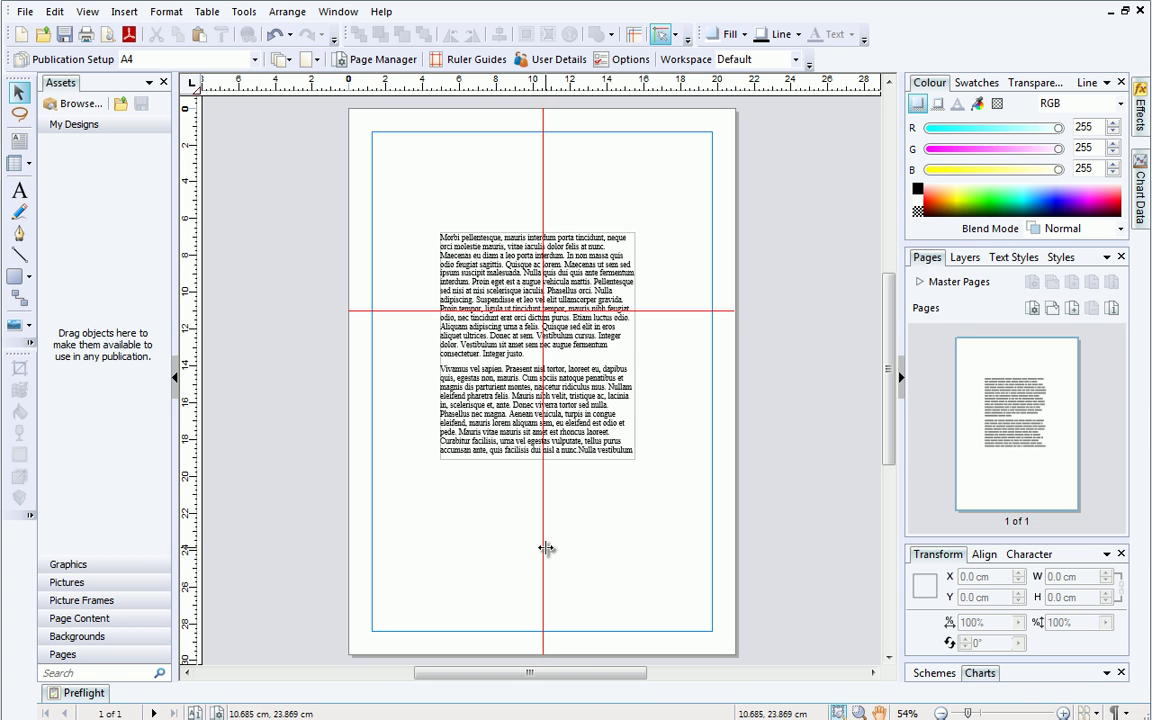
Drag both guides off the page and delete the sample text frame, leaving a blank page
{"action": "left_click_drag", "start_coordinate": [543, 545], "coordinate": [186, 546]}
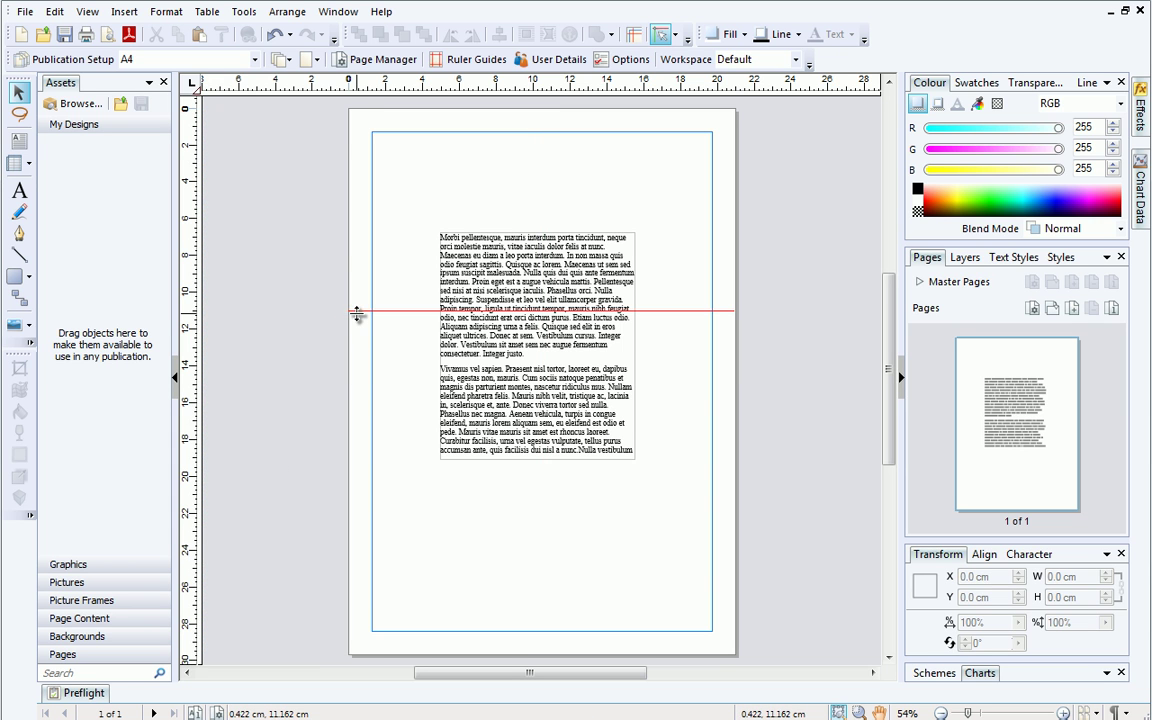
{"action": "left_click_drag", "start_coordinate": [357, 313], "coordinate": [368, 94]}
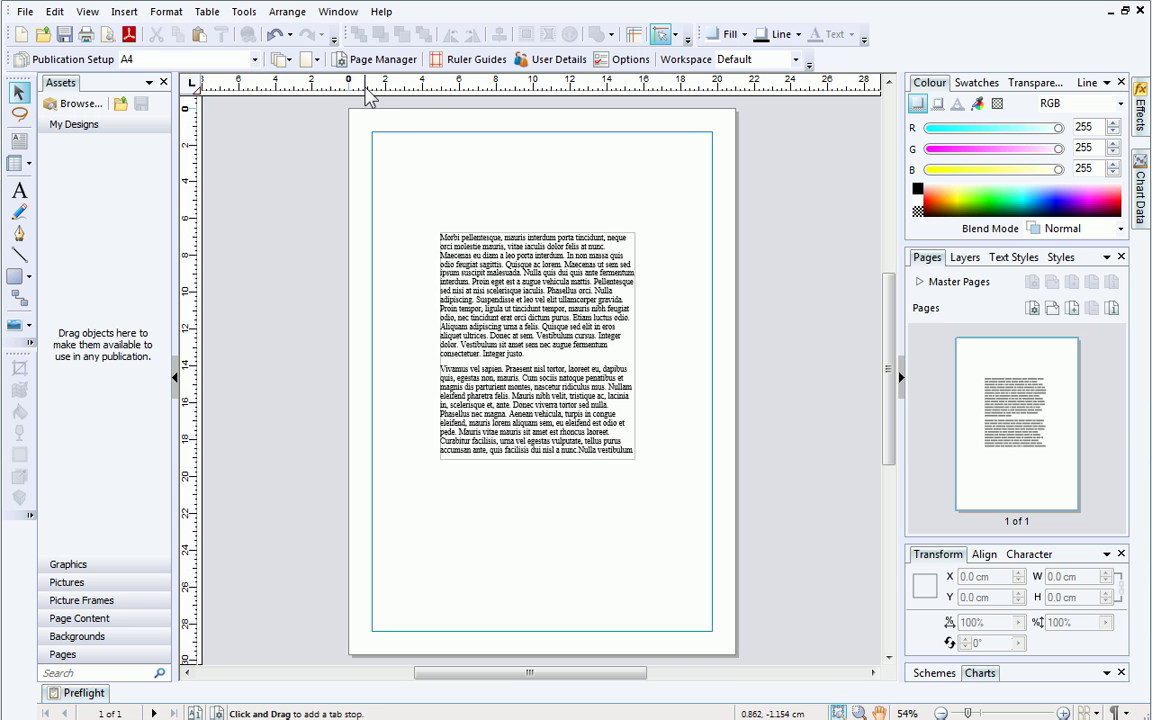
{"action": "left_click", "coordinate": [447, 233]}
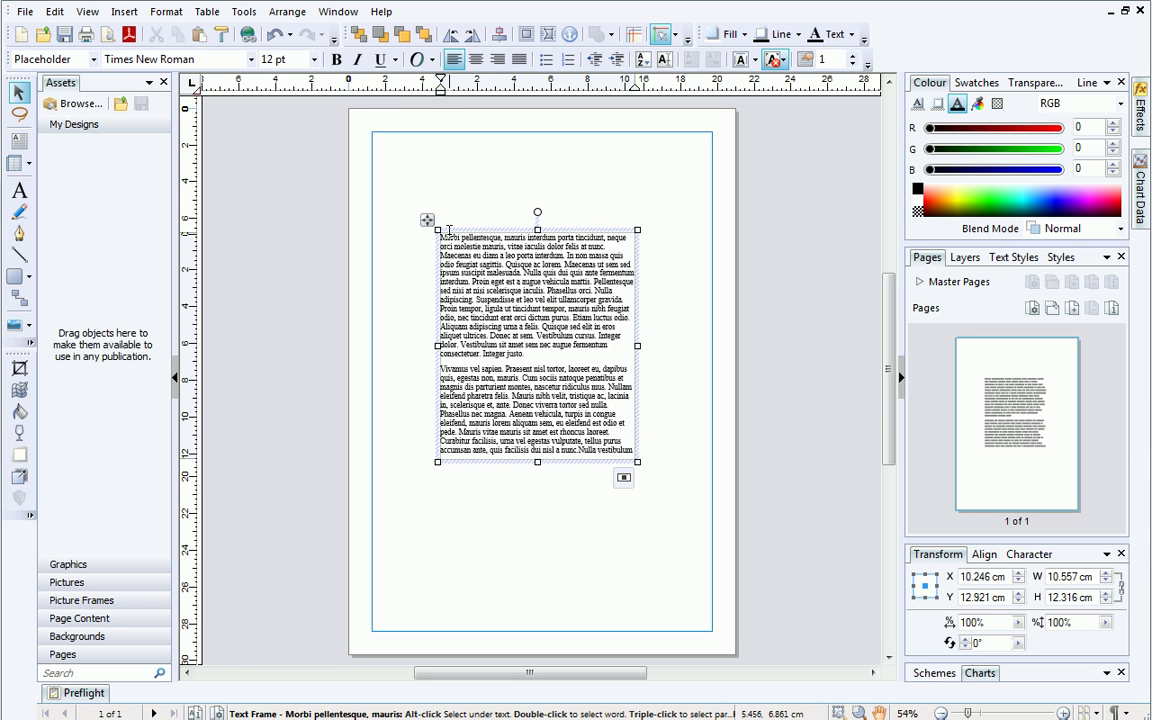
{"action": "key", "text": "Delete"}
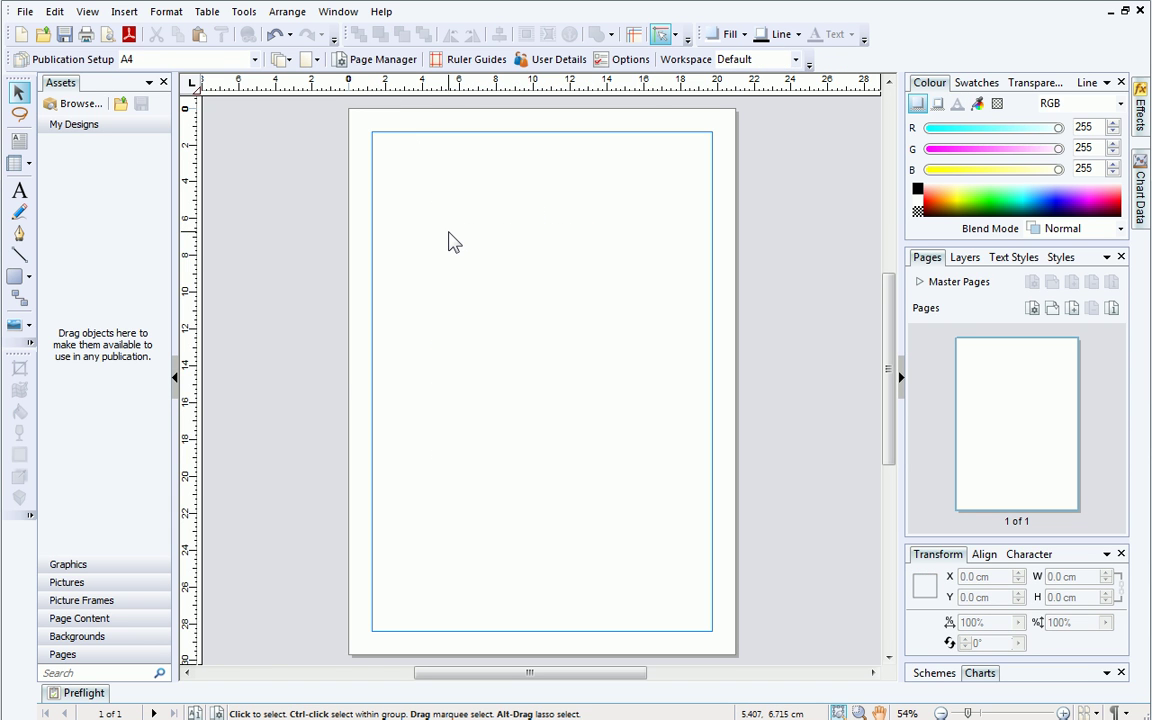
{"action": "left_click", "coordinate": [468, 61]}
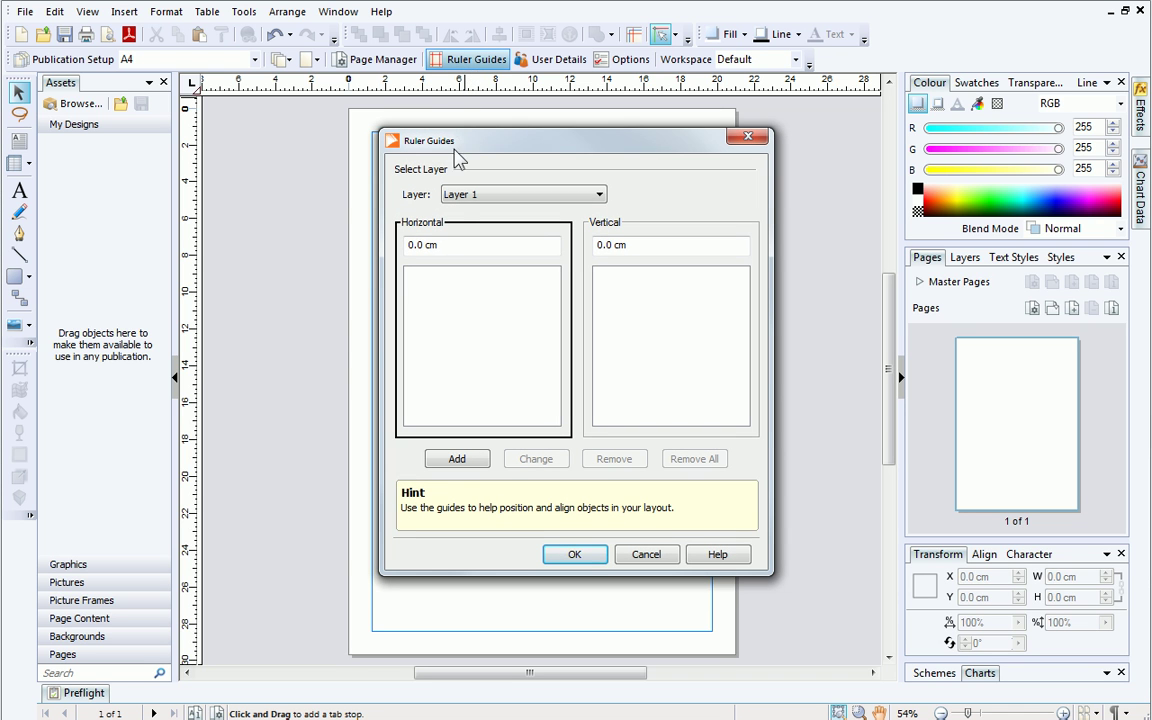
Add horizontal ruler guides at 1, 2, 3, 4 and 5 cm
{"action": "left_click_drag", "start_coordinate": [438, 245], "coordinate": [406, 250]}
{"action": "key", "text": "BackSpace"}
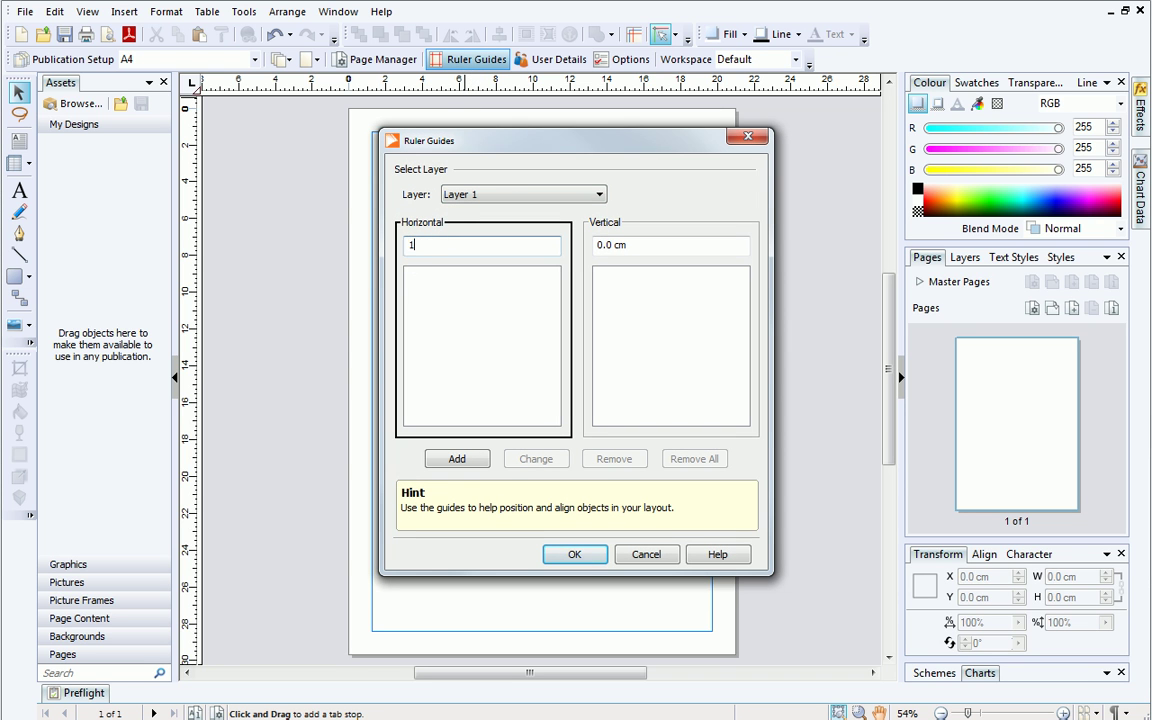
{"action": "type", "text": "1 cm"}
{"action": "left_click", "coordinate": [445, 461]}
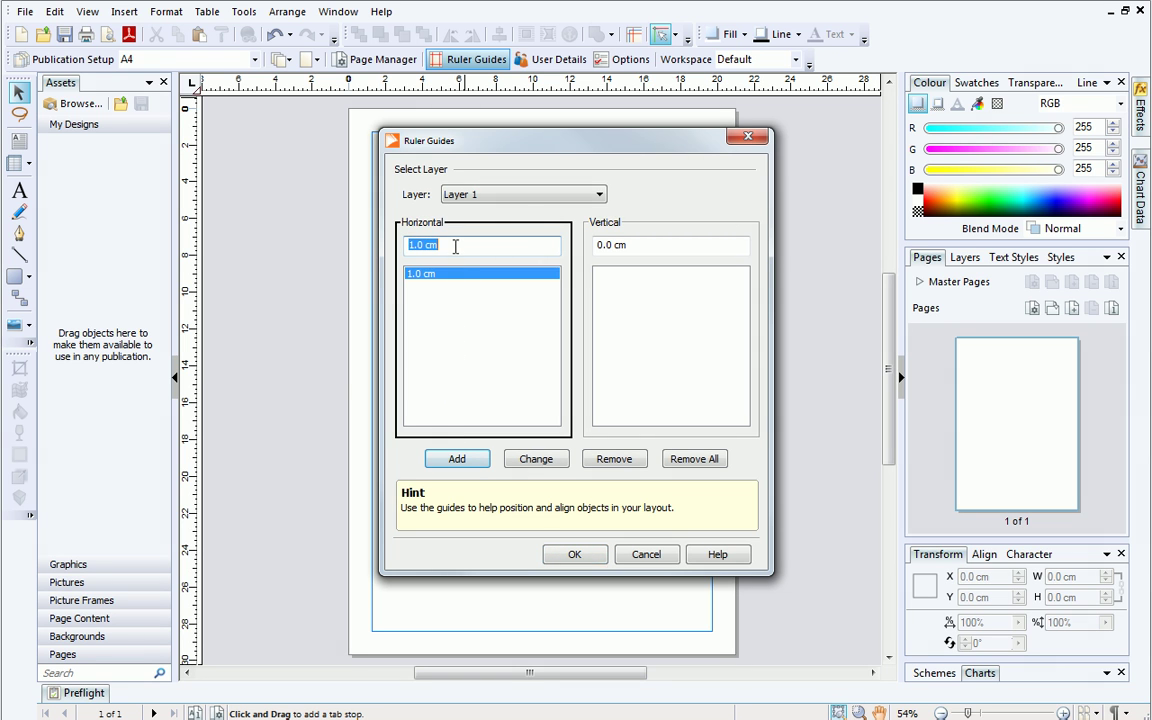
{"action": "type", "text": "2"}
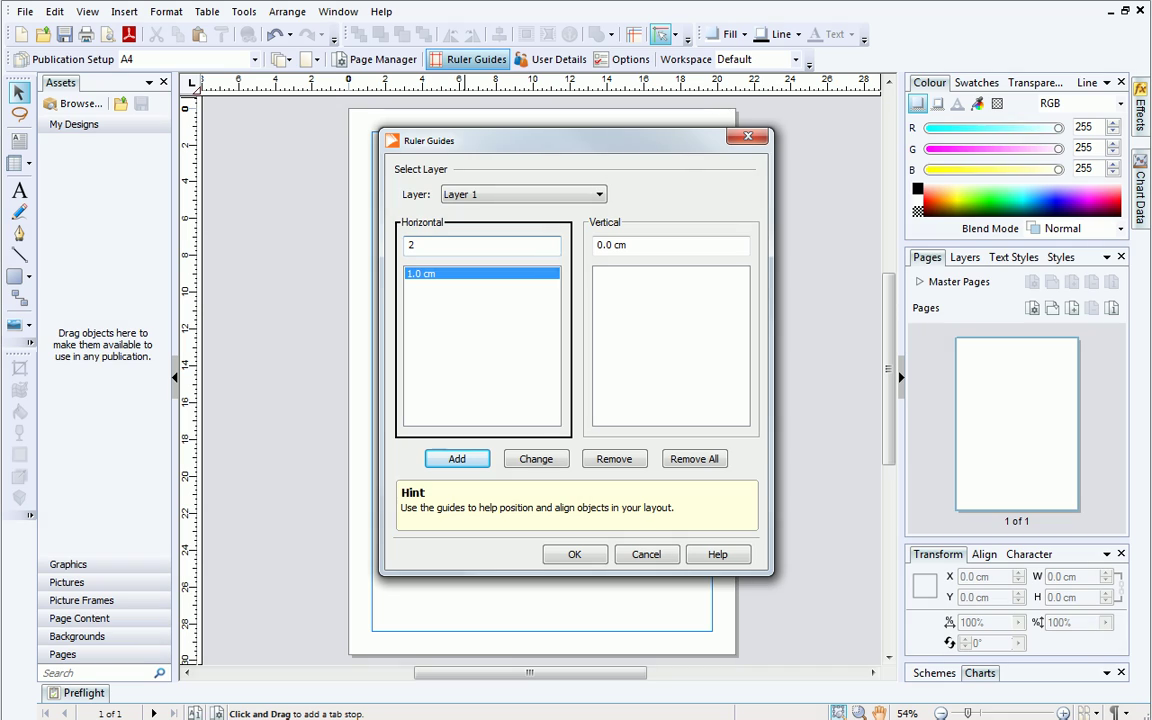
{"action": "type", "text": "cm"}
{"action": "left_click", "coordinate": [457, 460]}
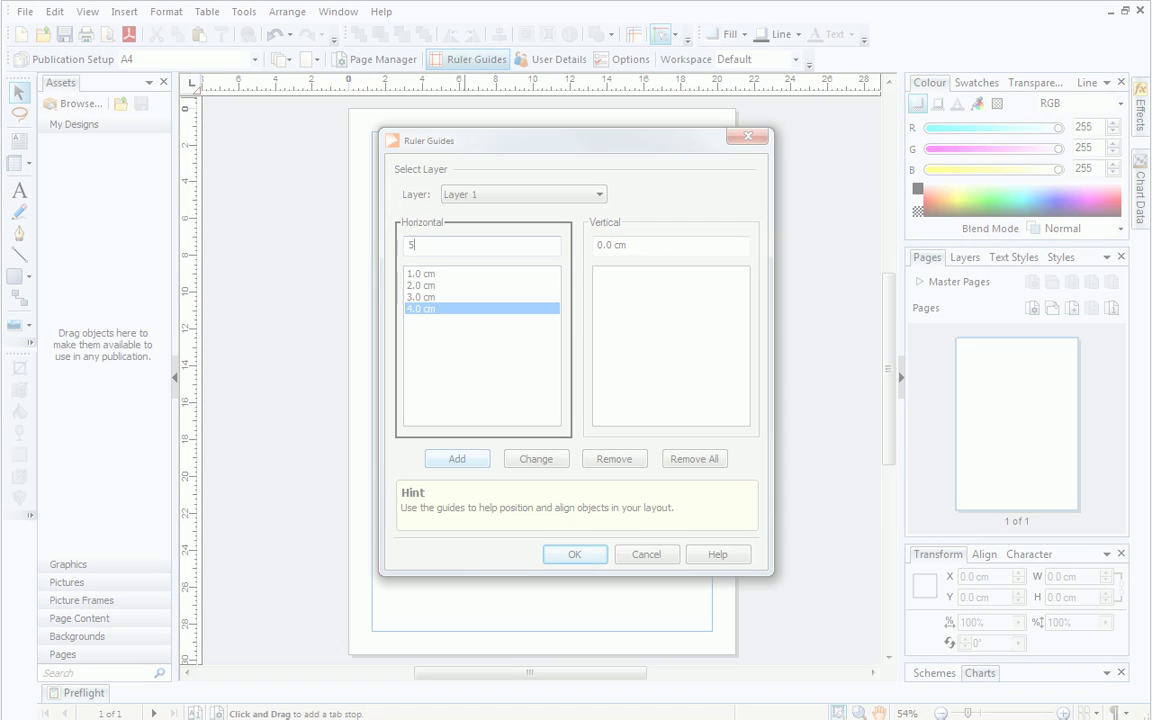
{"action": "type", "text": "cm"}
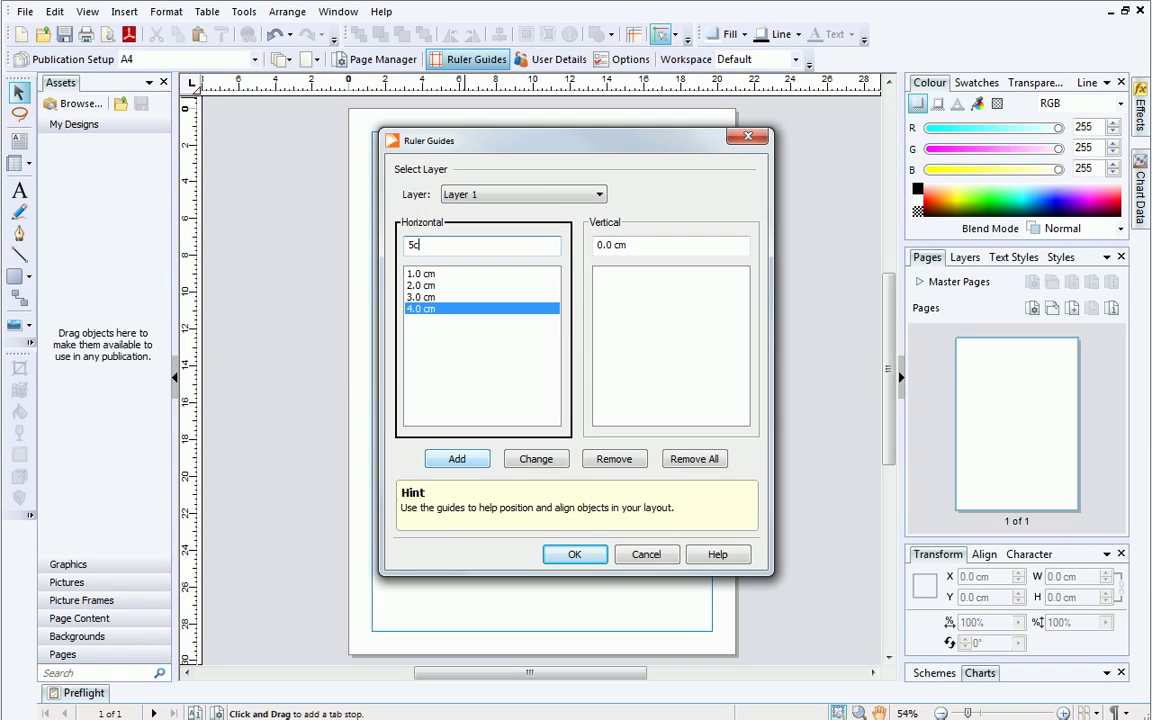
{"action": "left_click", "coordinate": [462, 461]}
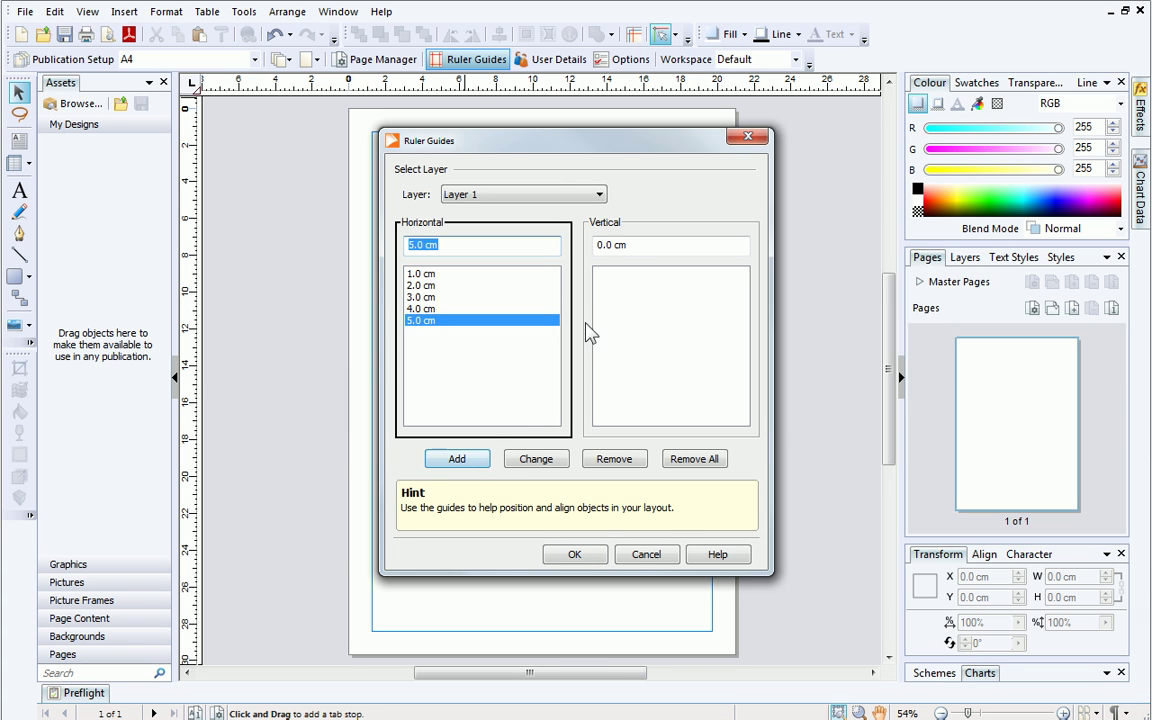
Add vertical ruler guides at 1, 2, 3, 4 and 5 cm and apply all ten guides
{"action": "left_click", "coordinate": [641, 246]}
{"action": "left_click_drag", "start_coordinate": [621, 246], "coordinate": [596, 250]}
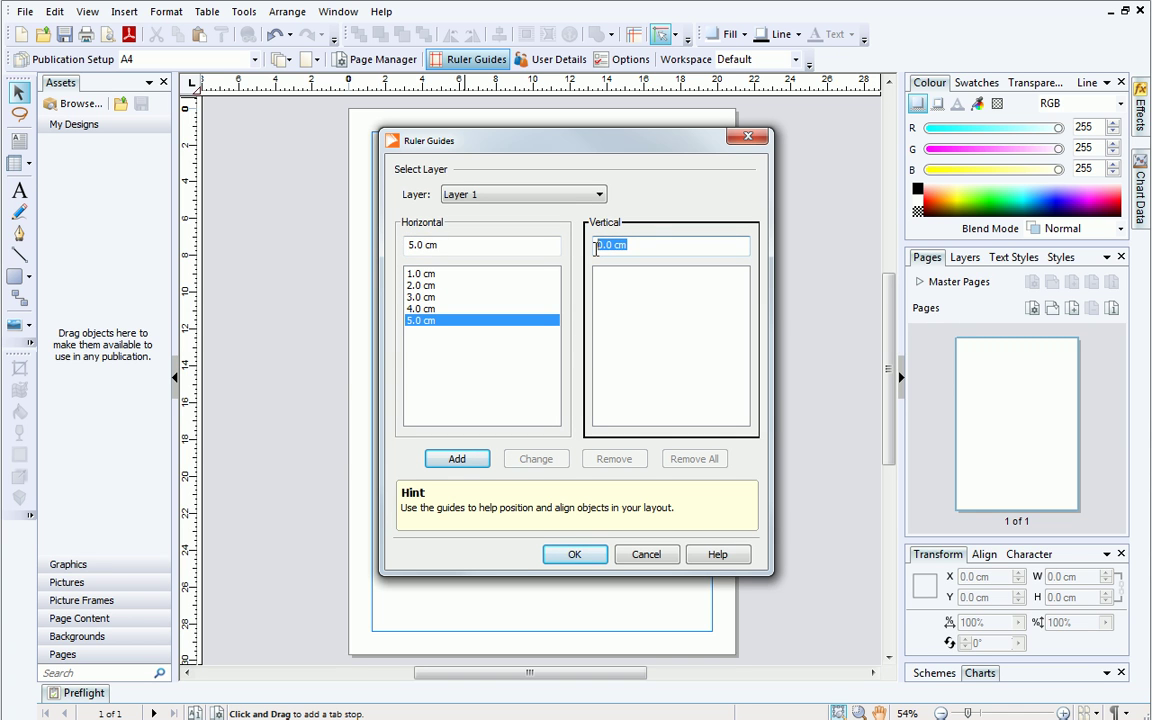
{"action": "type", "text": "1cm"}
{"action": "left_click", "coordinate": [457, 459]}
{"action": "type", "text": "2c"}
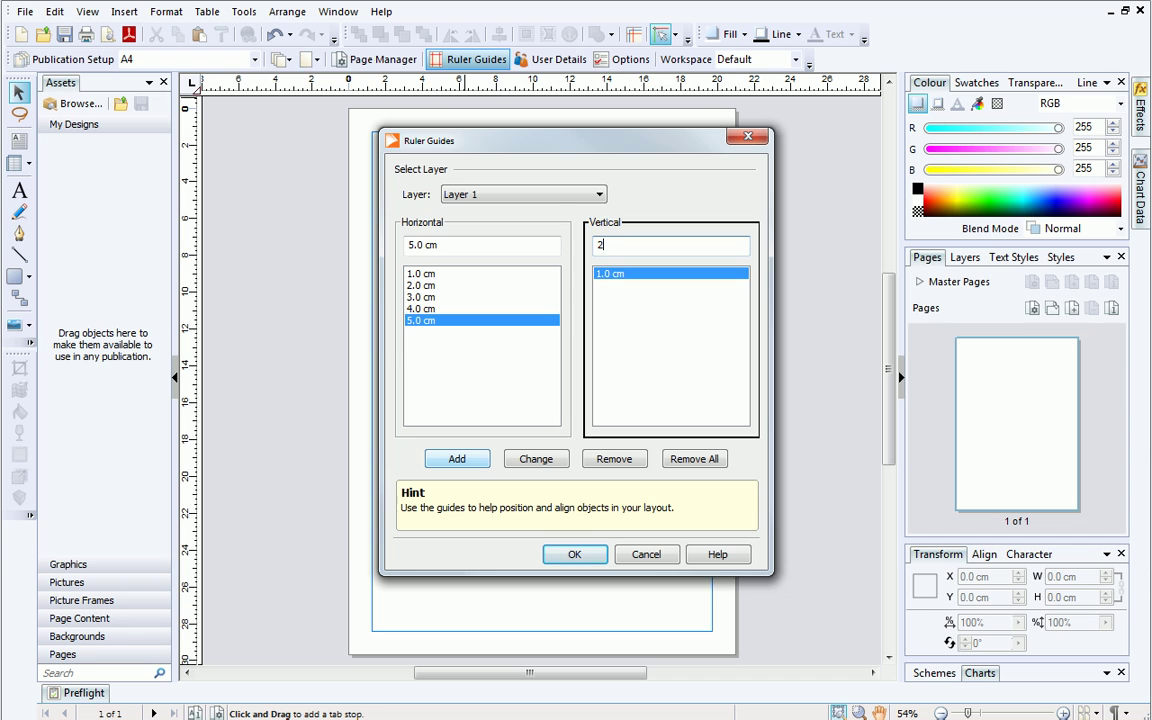
{"action": "type", "text": "m"}
{"action": "left_click", "coordinate": [478, 466]}
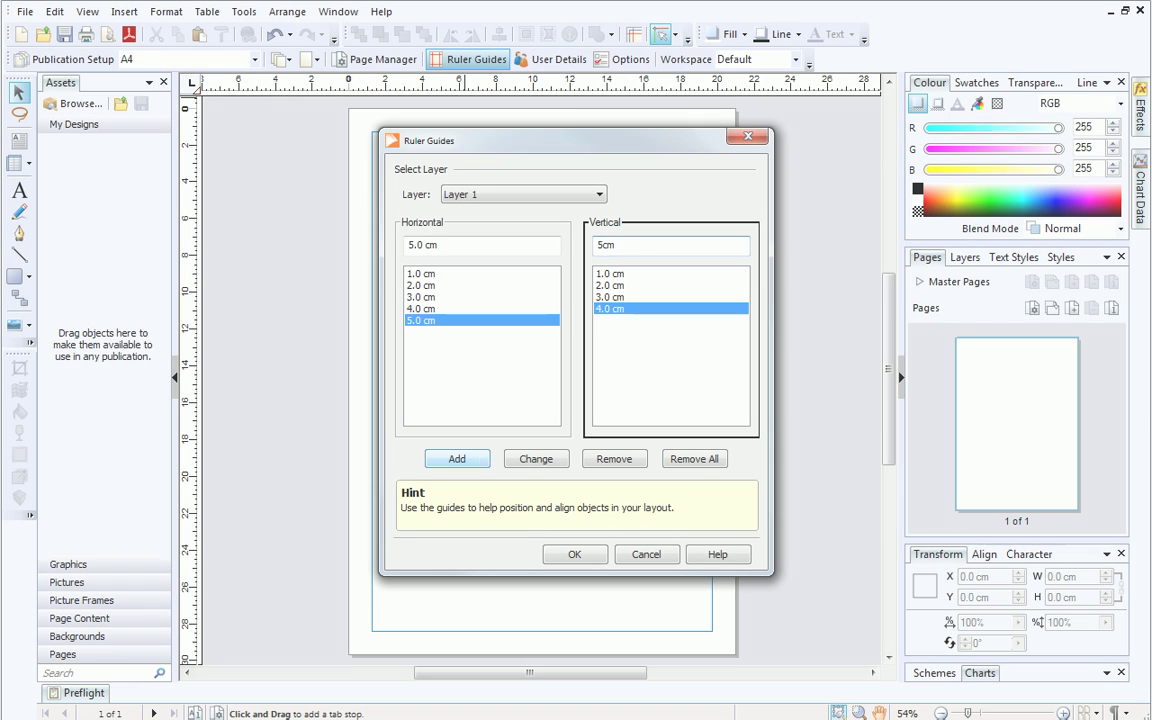
{"action": "left_click", "coordinate": [482, 466]}
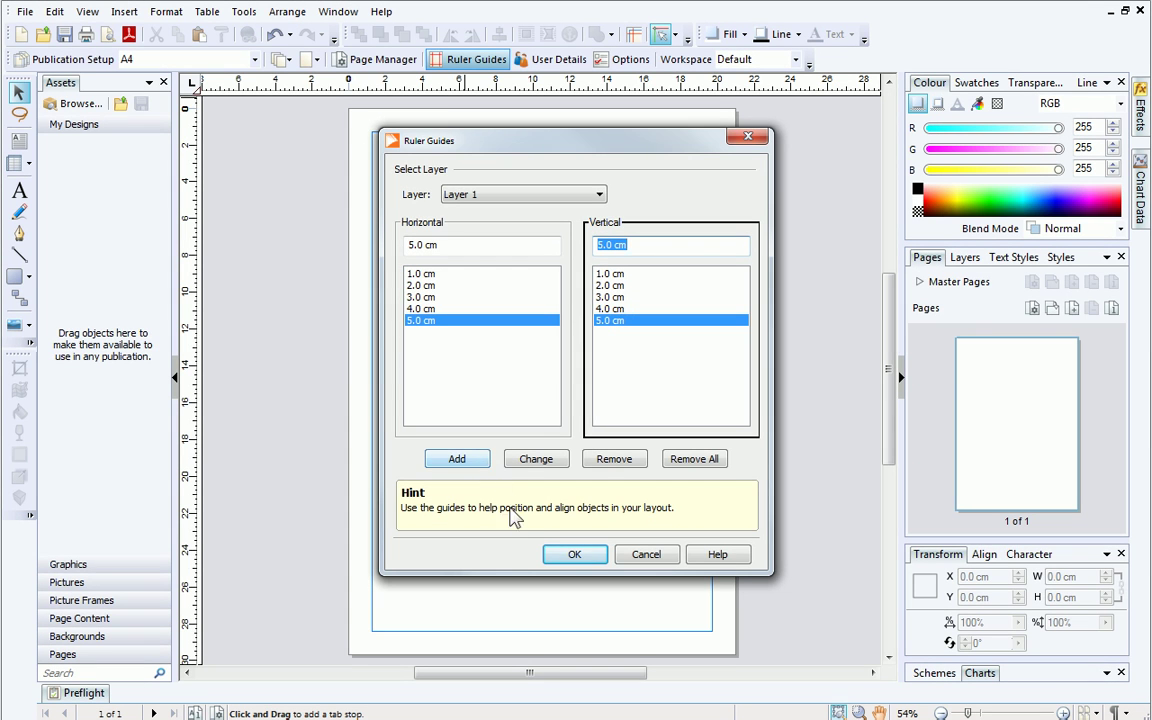
{"action": "left_click", "coordinate": [569, 555]}
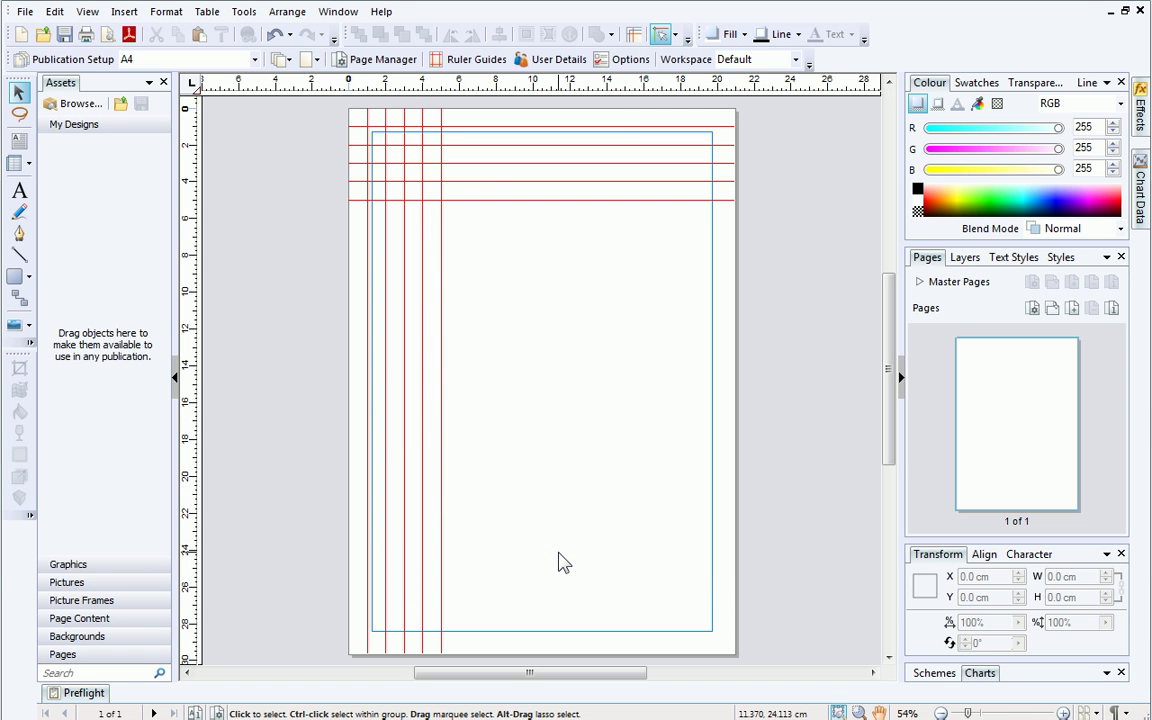